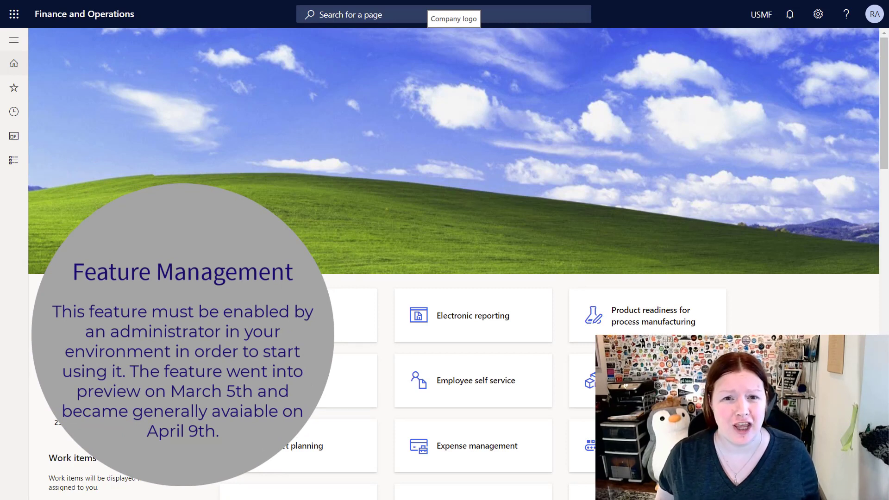
# - Read the full details of the notification about added features and dismiss it
pyautogui.click(790, 14)
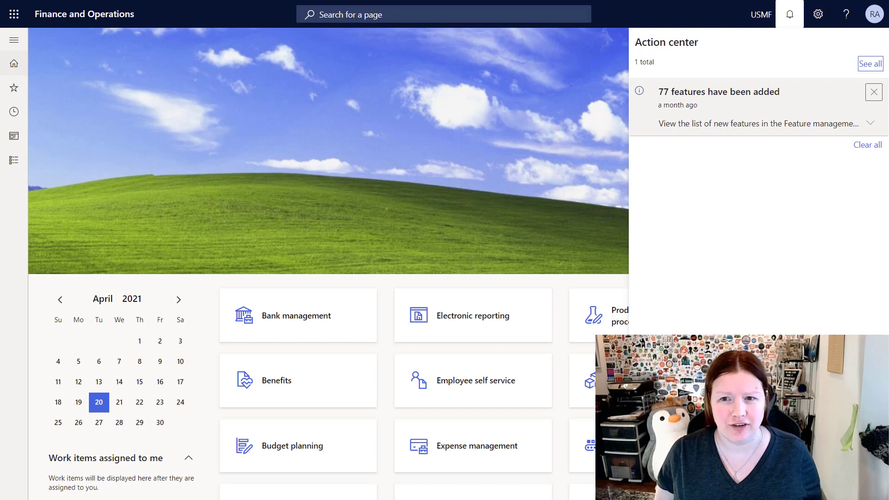
pyautogui.click(871, 124)
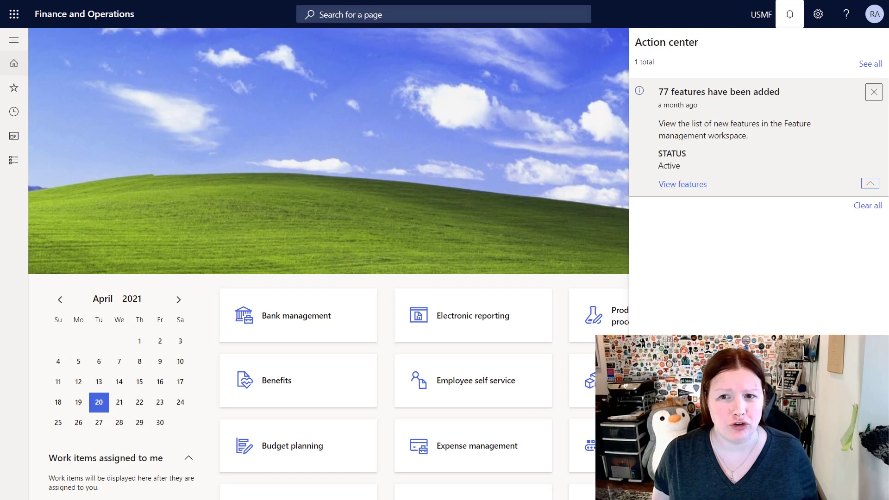
pyautogui.click(874, 92)
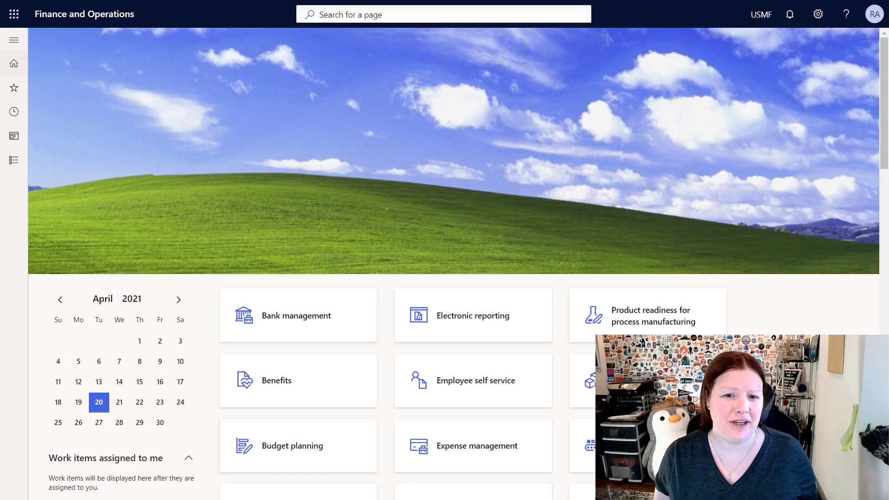
# - Open the Feature management workspace under System administration and filter the new features by the feature name "single"
pyautogui.click(319, 14)
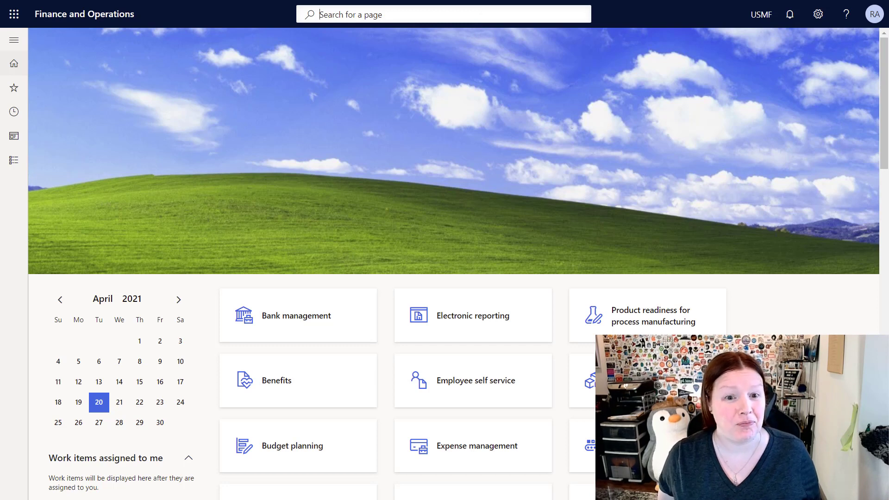
pyautogui.write('Feat')
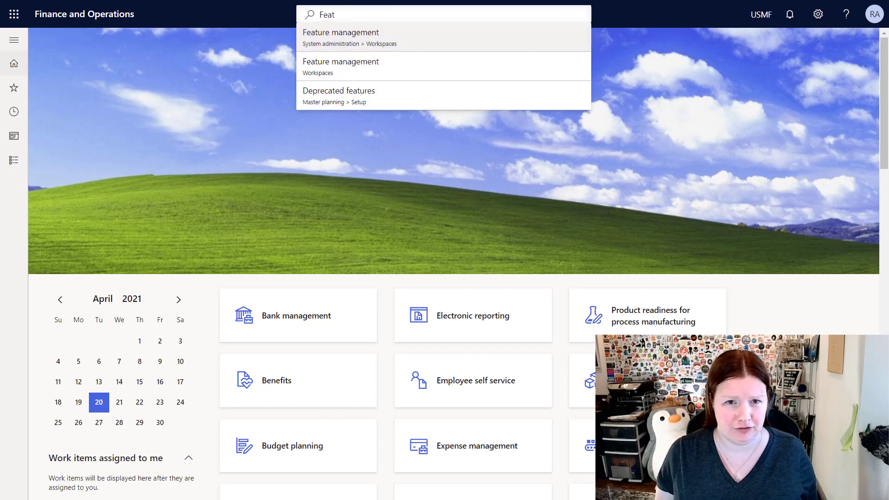
pyautogui.click(340, 37)
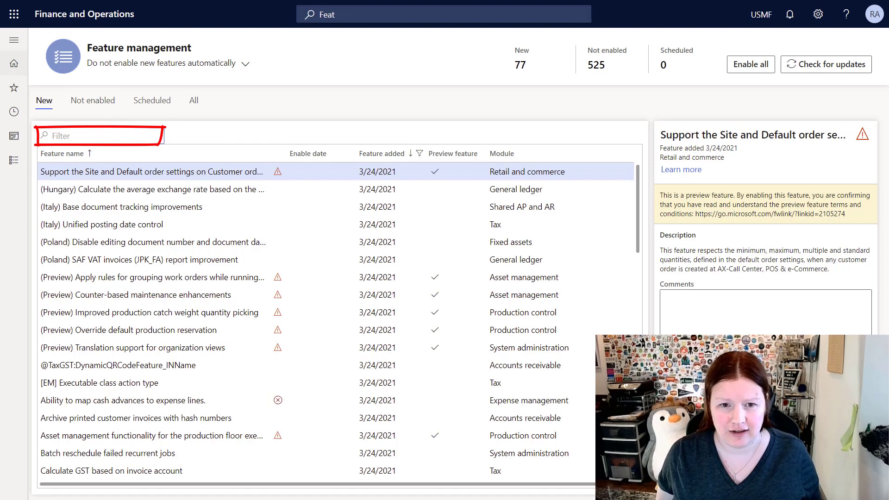
pyautogui.write('single')
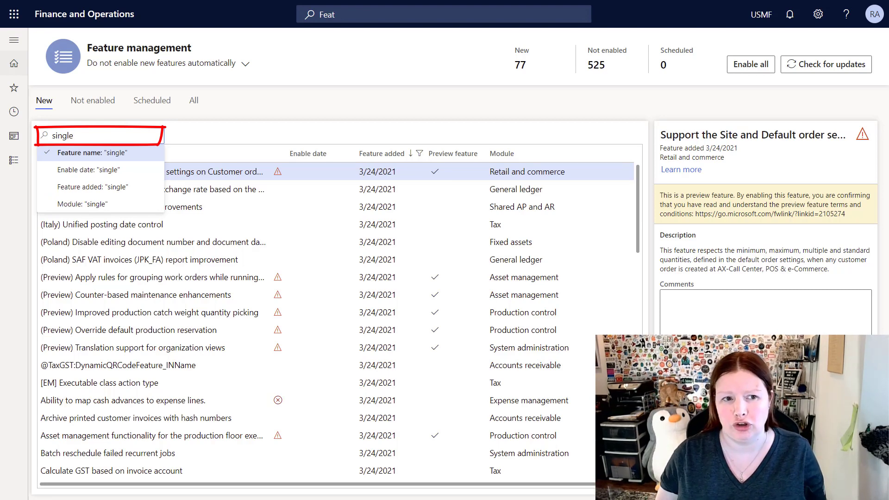
pyautogui.press('Return')
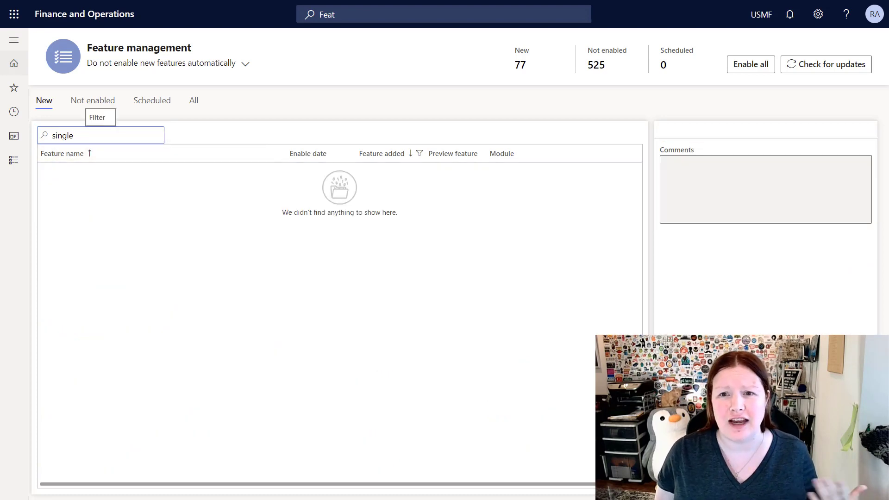
# - Clear the feature name filter and check for feature updates
pyautogui.moveTo(77, 136); pyautogui.dragTo(20, 136)
pyautogui.press('BackSpace')
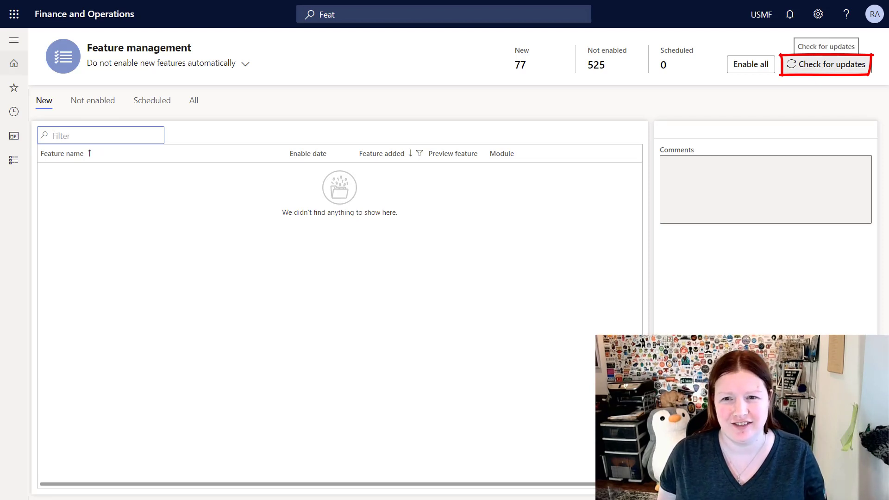
pyautogui.click(826, 65)
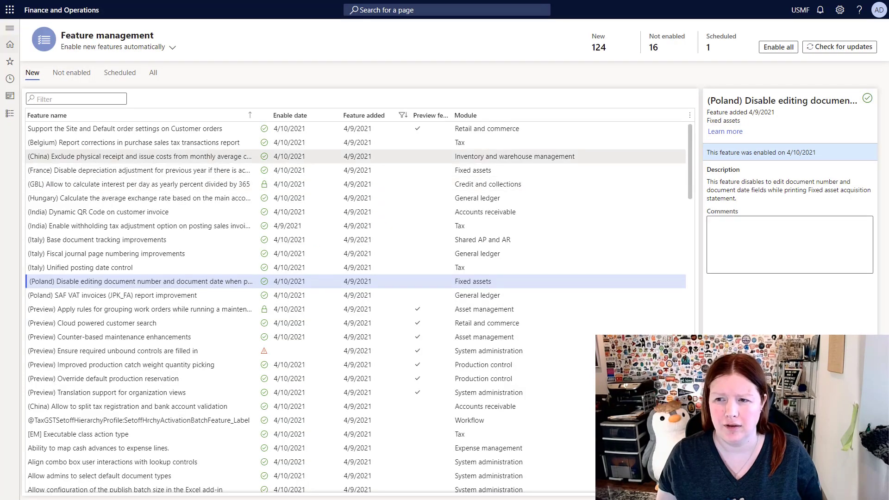
# - Filter the new features by "single" and select Single click sales order confirmation to view its details
pyautogui.write('single')
pyautogui.press('Return')
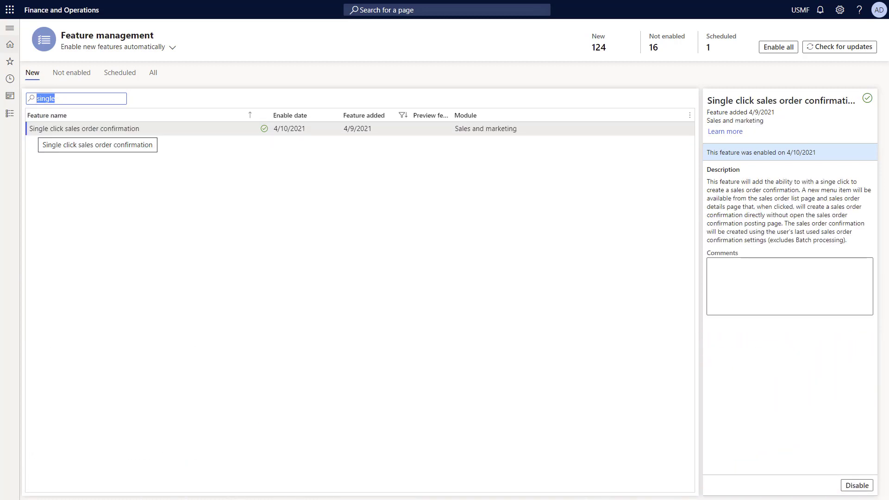
pyautogui.click(39, 129)
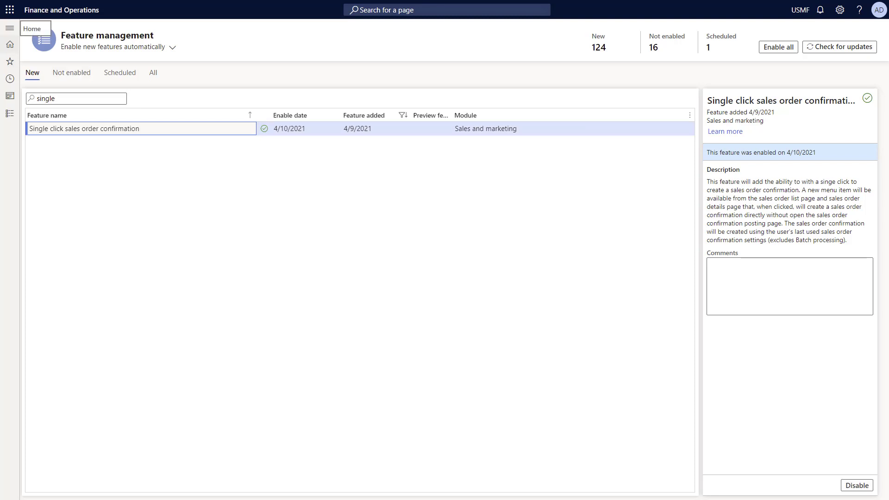
# - Return to the home page and search for "all sales order" to open All sales orders under Sales and marketing
pyautogui.click(10, 44)
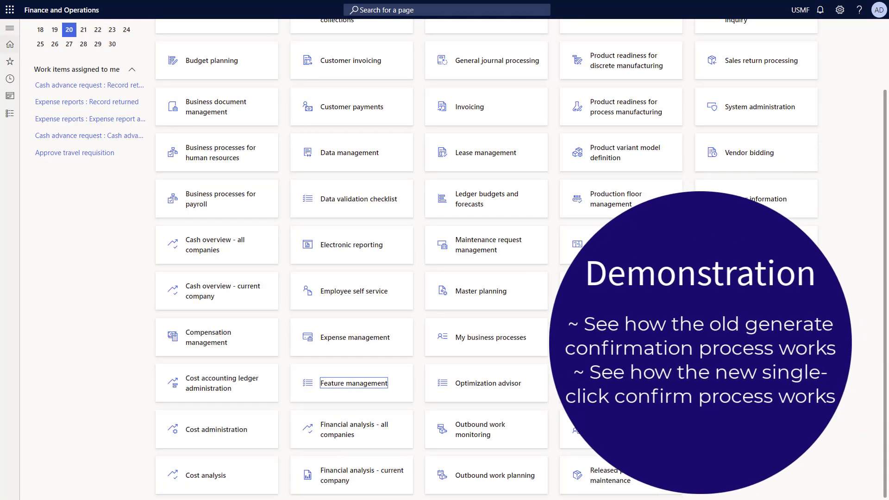
pyautogui.scroll(2, 454, 259)
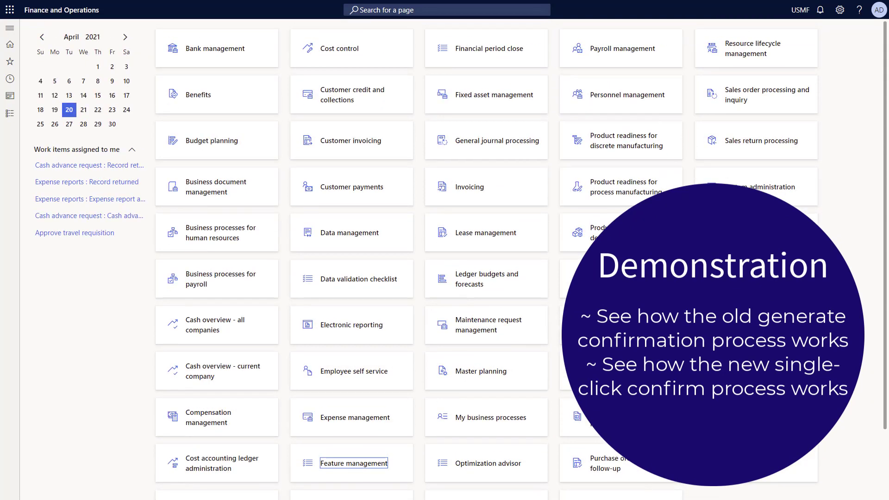
pyautogui.click(446, 10)
pyautogui.write('sales')
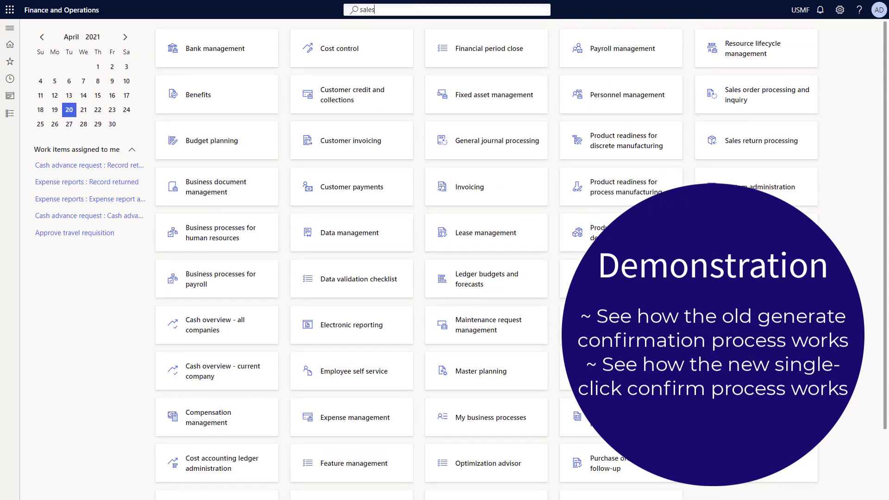
pyautogui.write(' order')
pyautogui.hotkey('ctrl', 'Left')
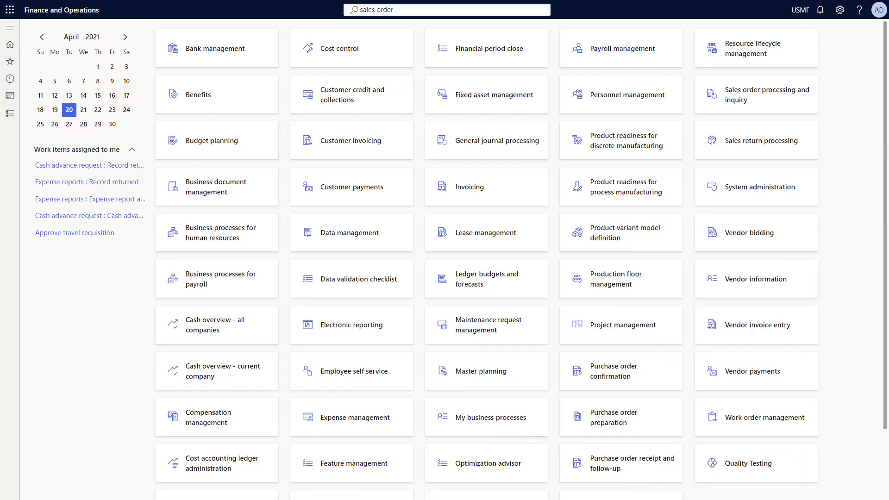
pyautogui.write('alll')
pyautogui.press('BackSpace')
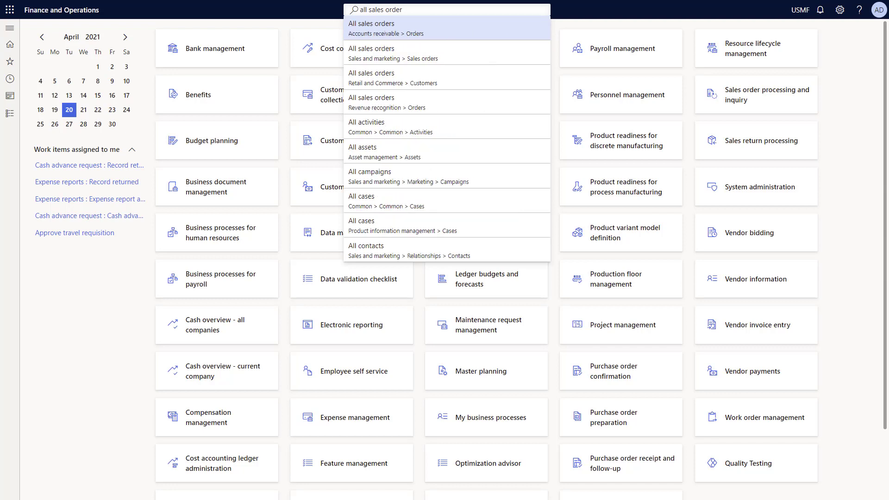
pyautogui.click(393, 53)
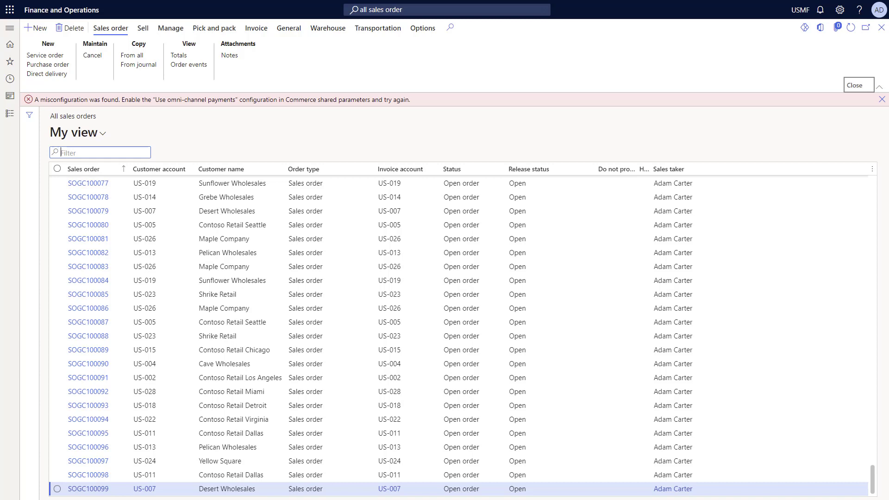
# - Dismiss the misconfiguration message, start generating a confirmation for the selected Desert Wholesales order and set Print confirmation to Yes
pyautogui.click(881, 99)
pyautogui.click(143, 28)
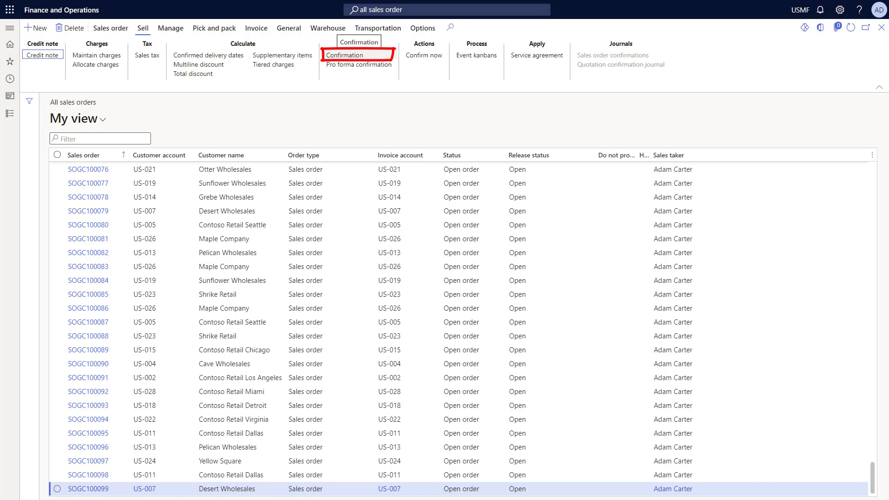
pyautogui.click(344, 55)
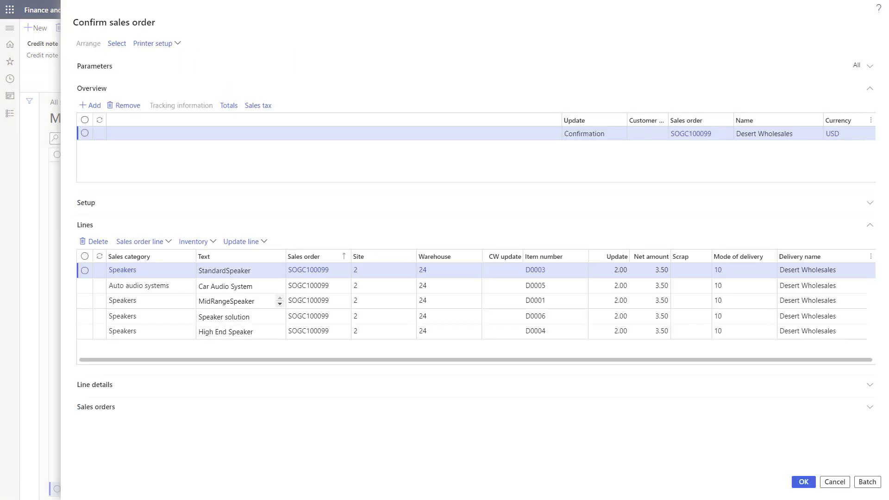
pyautogui.click(94, 66)
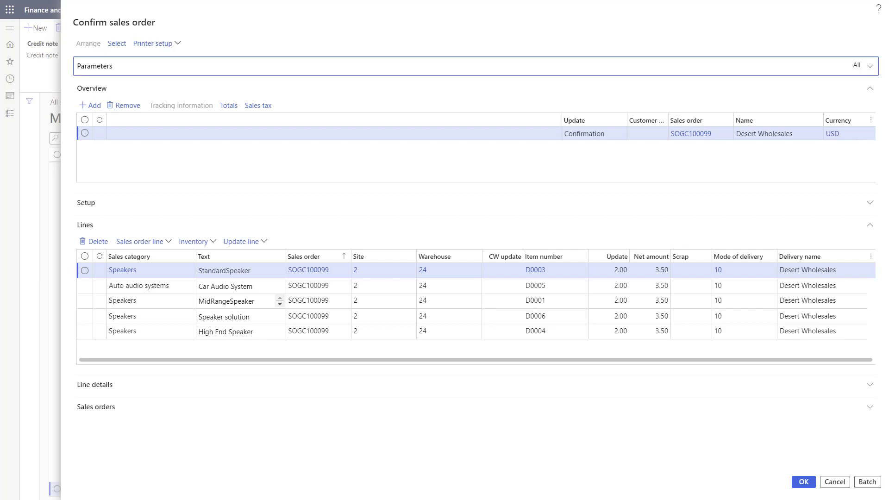
pyautogui.press('Return')
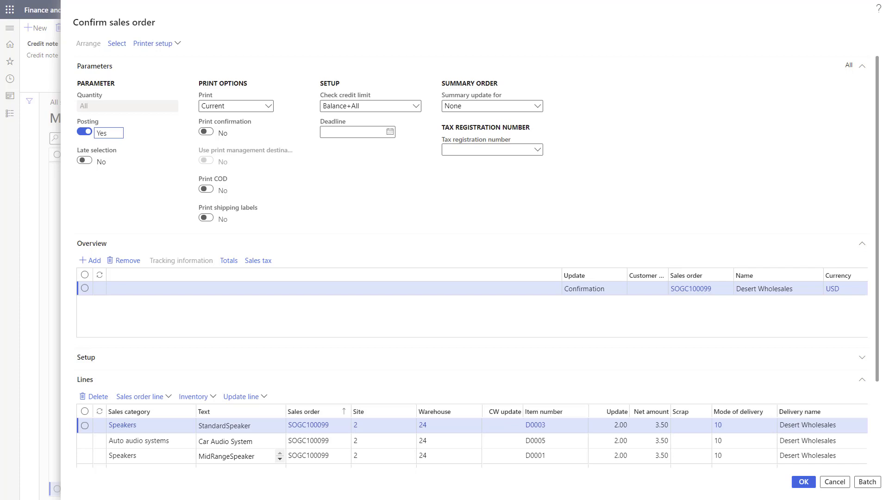
pyautogui.click(206, 132)
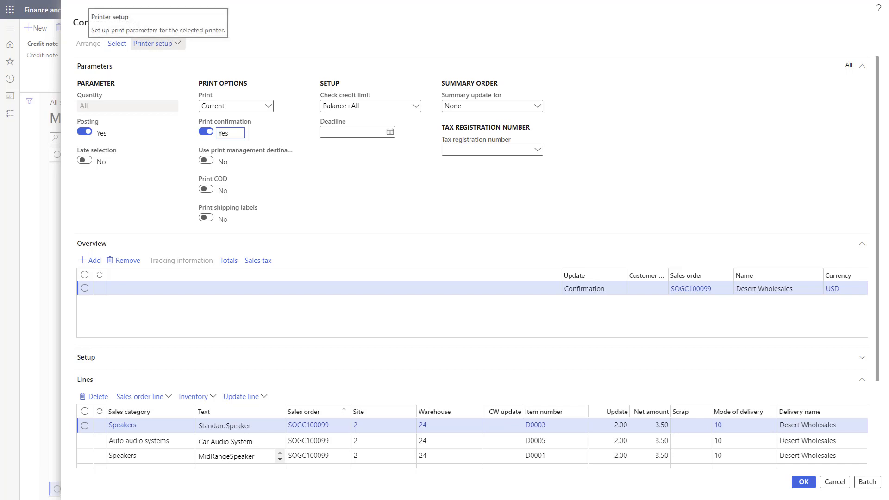
# - Use Screen as the print destination, post the Desert Wholesales order confirmation and close the printed report
pyautogui.click(152, 44)
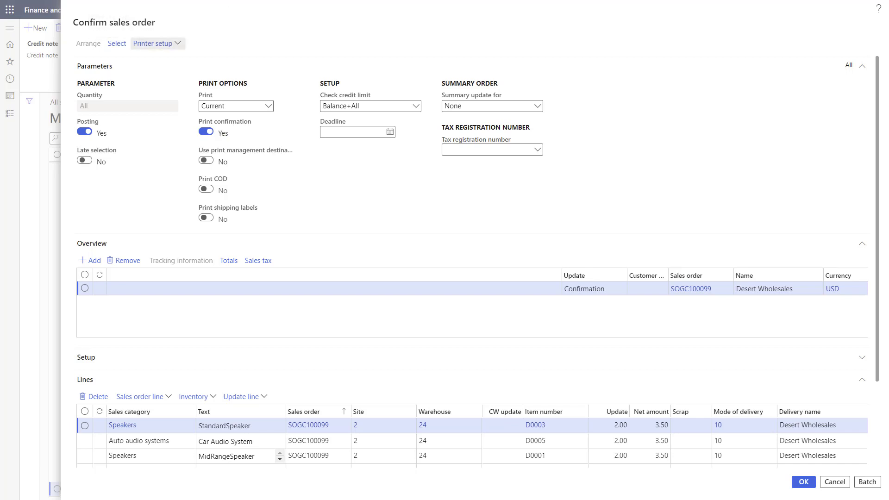
pyautogui.click(154, 58)
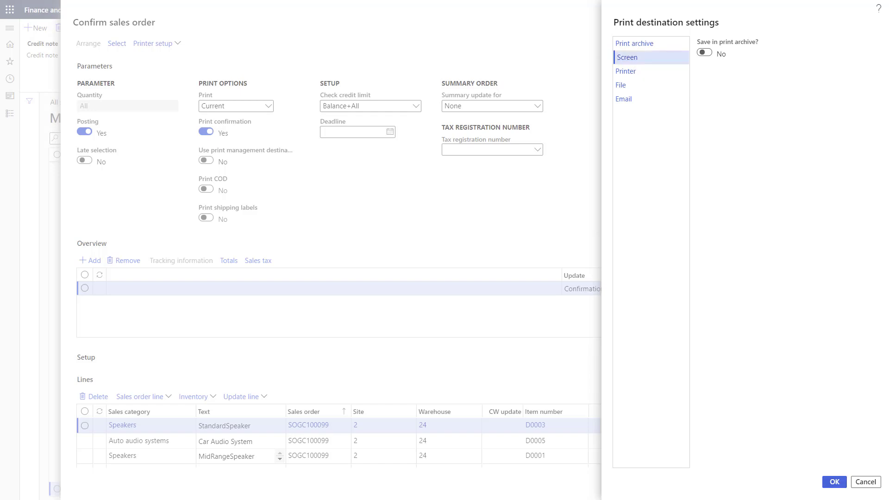
pyautogui.click(834, 482)
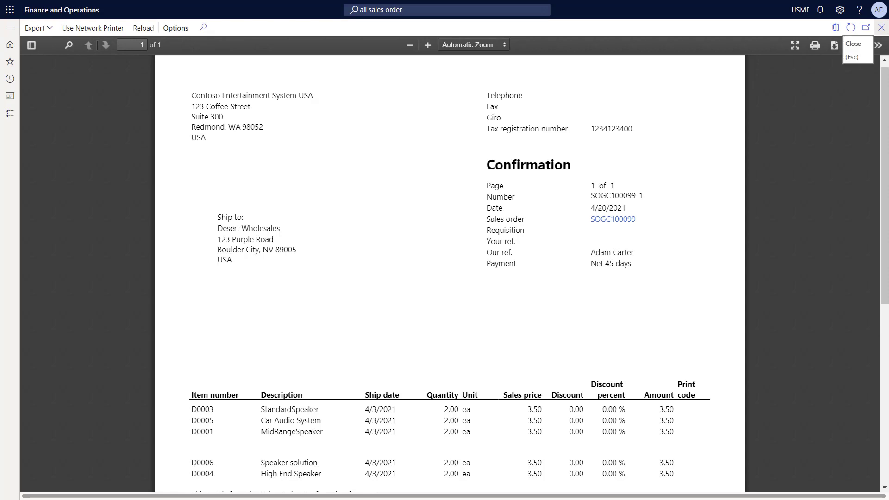
pyautogui.click(882, 28)
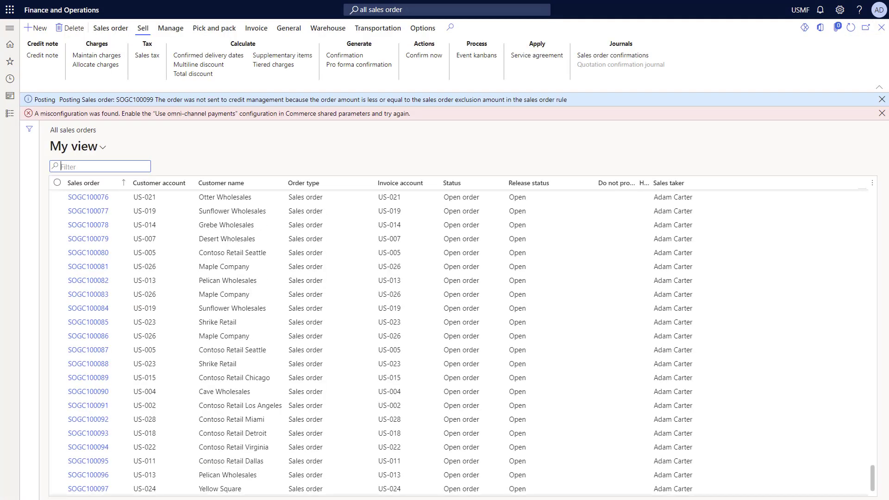
# - Select the Contoso Retail Los Angeles sales order and run Confirm now on it
pyautogui.moveTo(408, 280)
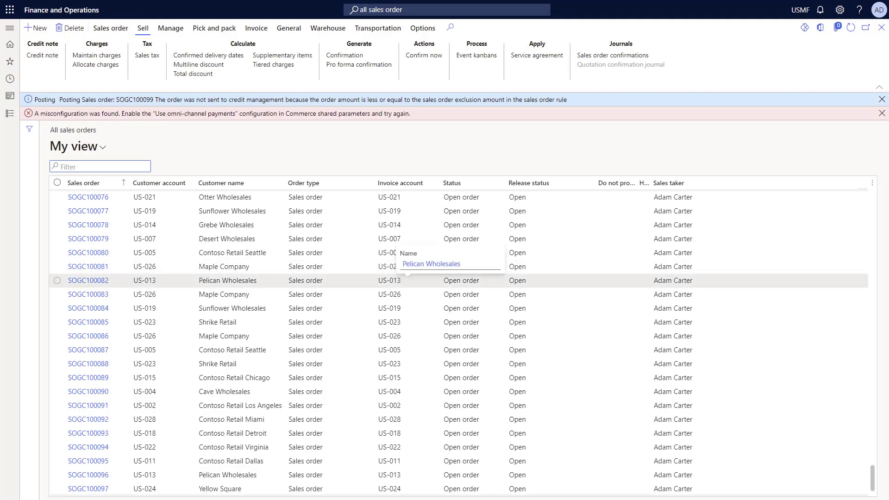
pyautogui.click(93, 166)
pyautogui.click(241, 406)
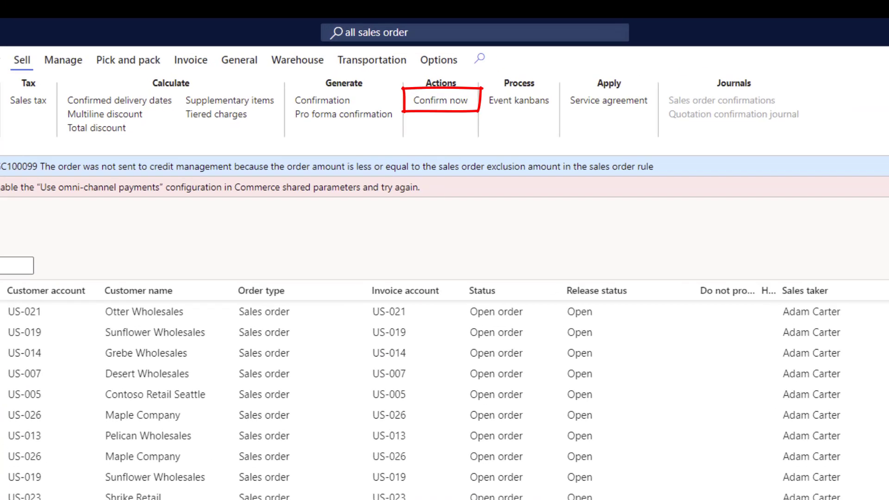
pyautogui.click(441, 101)
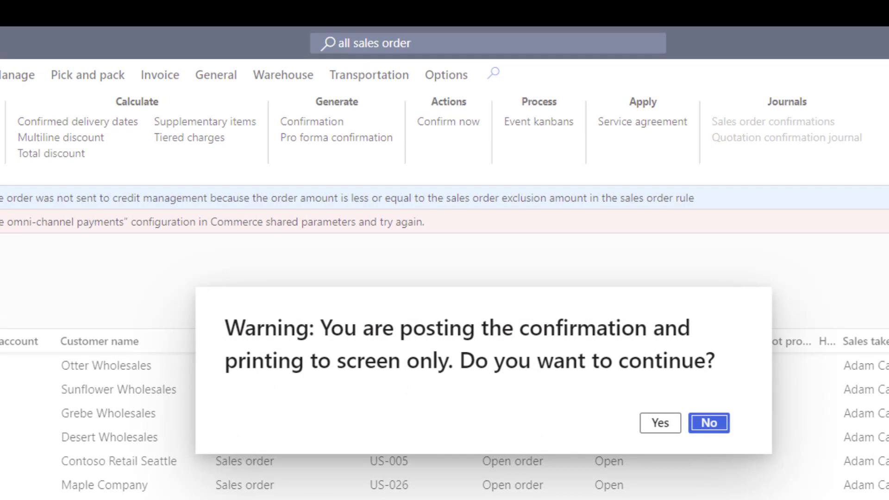